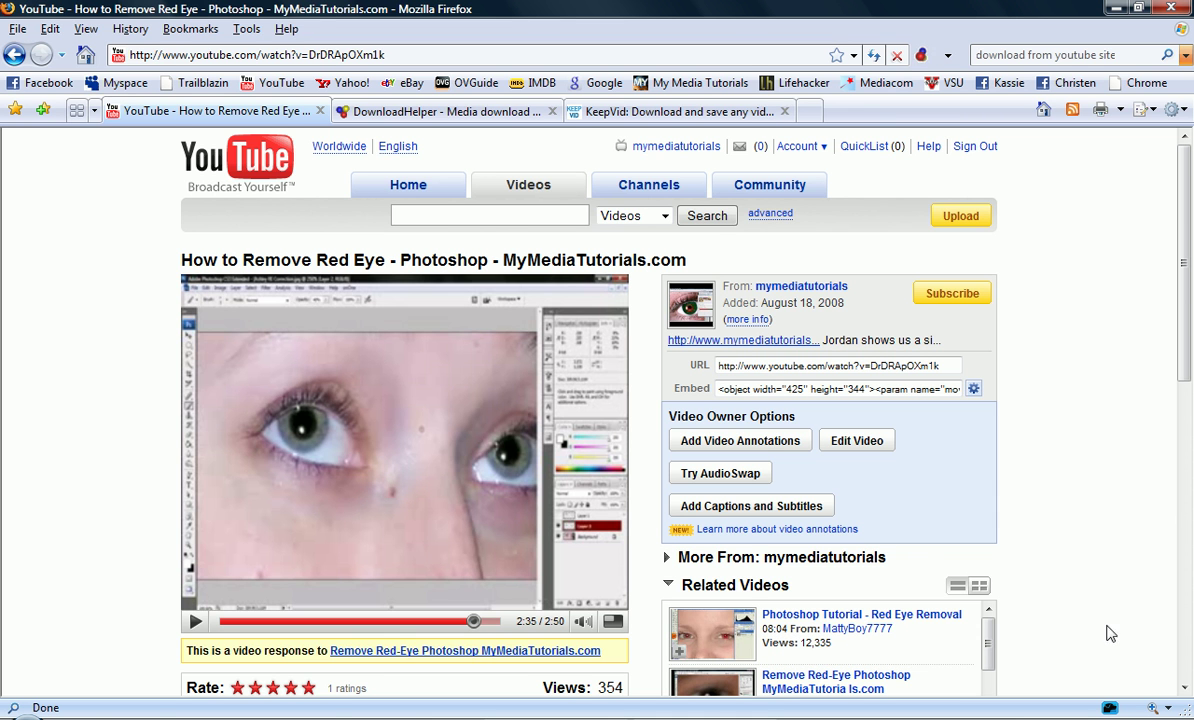
Switch to the DownloadHelper site and scroll through its free Firefox video-download extension welcome page
click(448, 112)
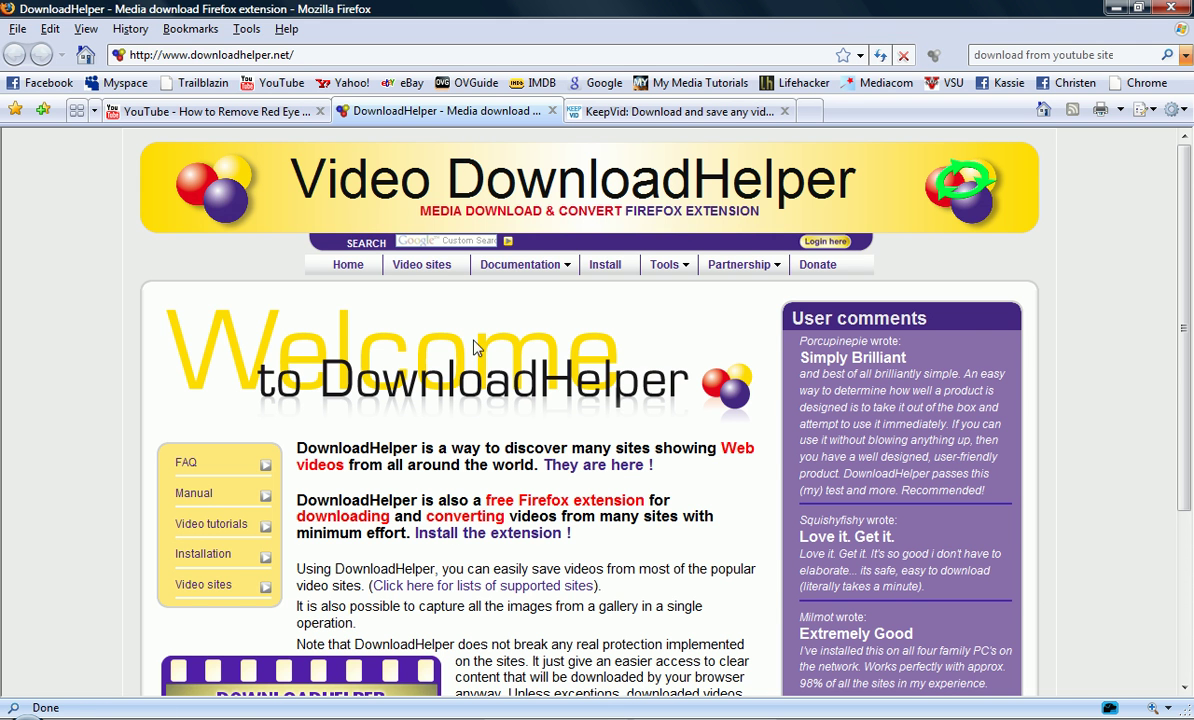
scroll(413, 365, down, 4)
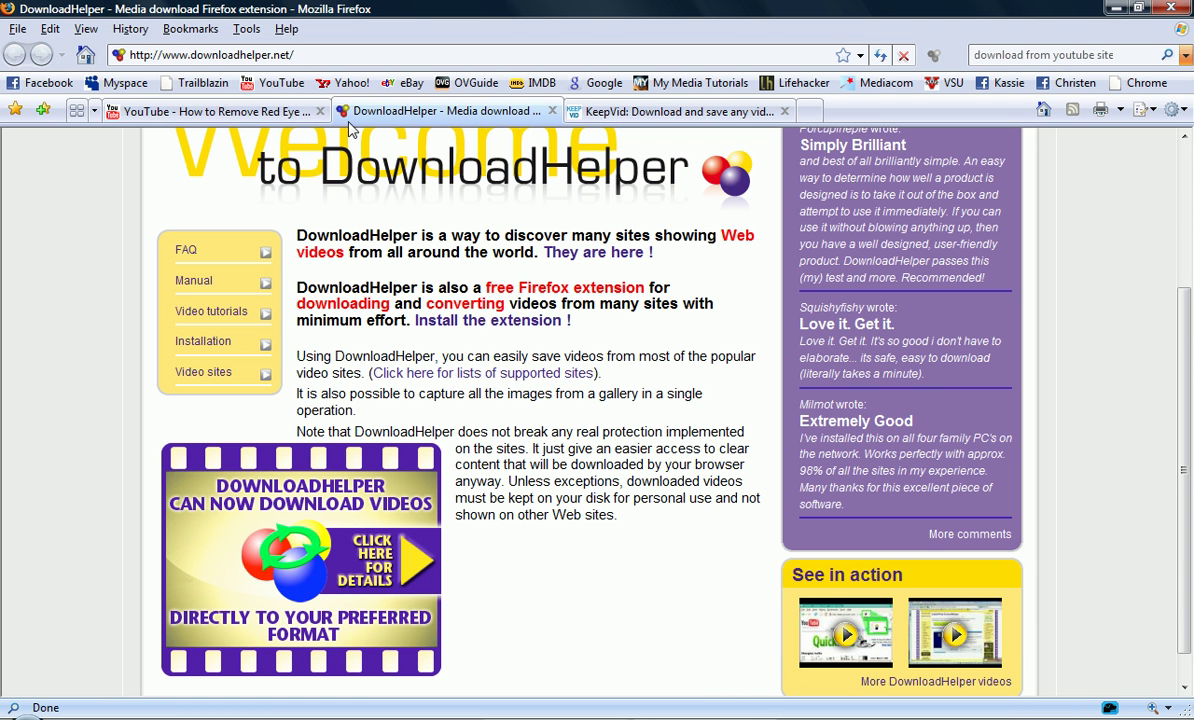
Return to the YouTube 'How to Remove Red Eye - Photoshop' video and rewind it to 1:47
click(222, 117)
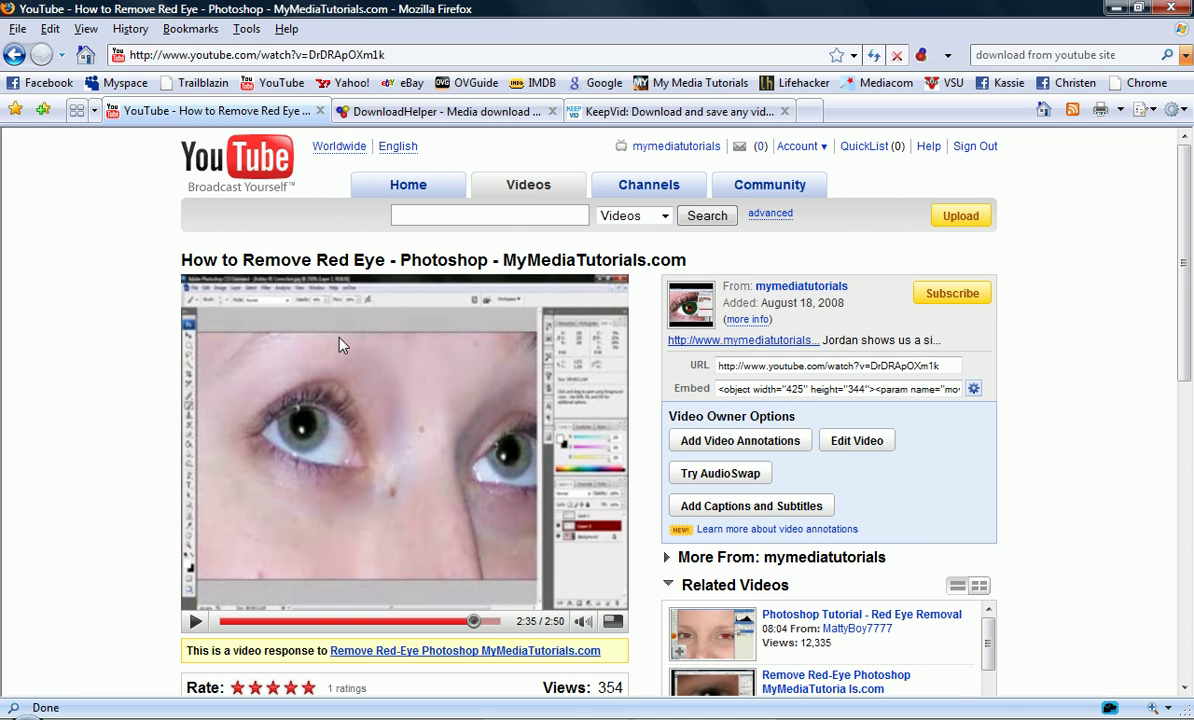
click(449, 619)
click(418, 620)
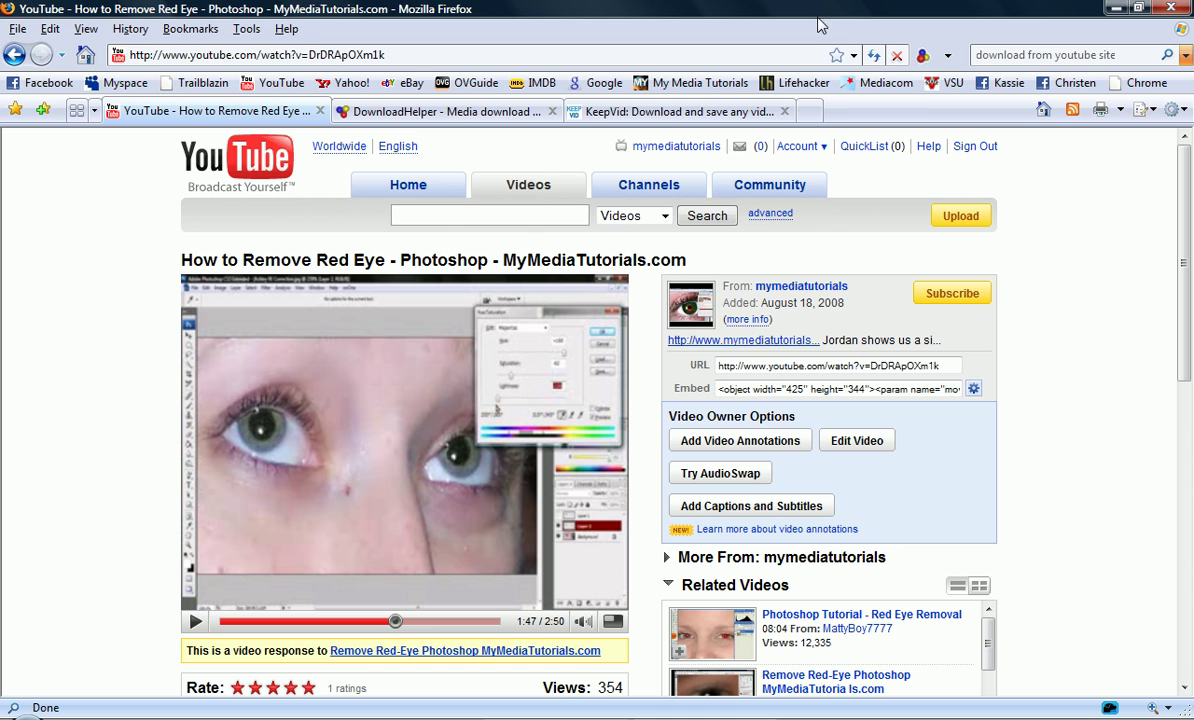
click(950, 60)
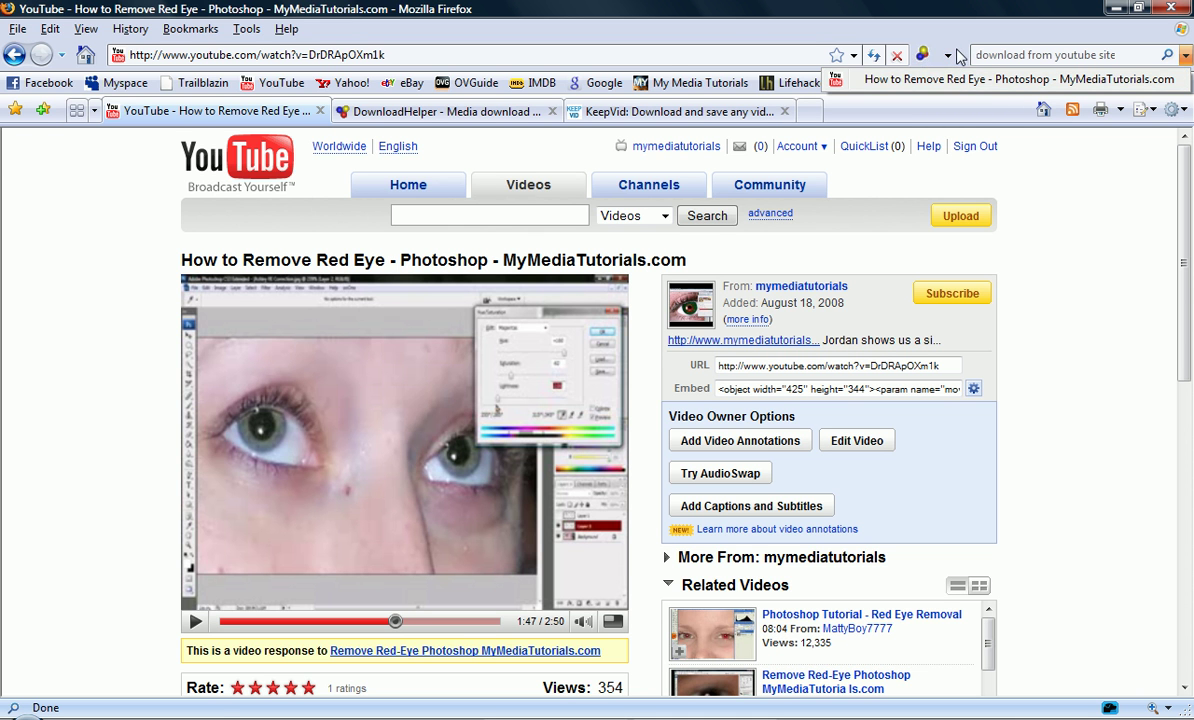
click(898, 54)
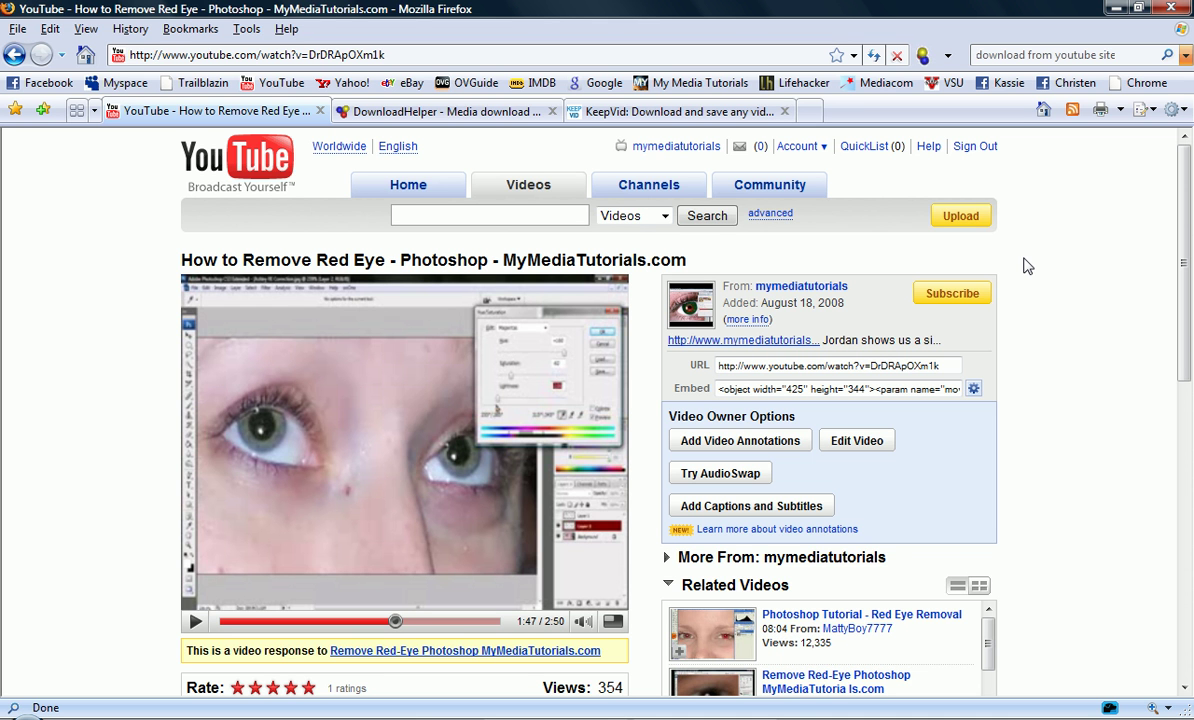
Go from the DownloadHelper site to the KeepVid home page with its empty URL field
click(415, 113)
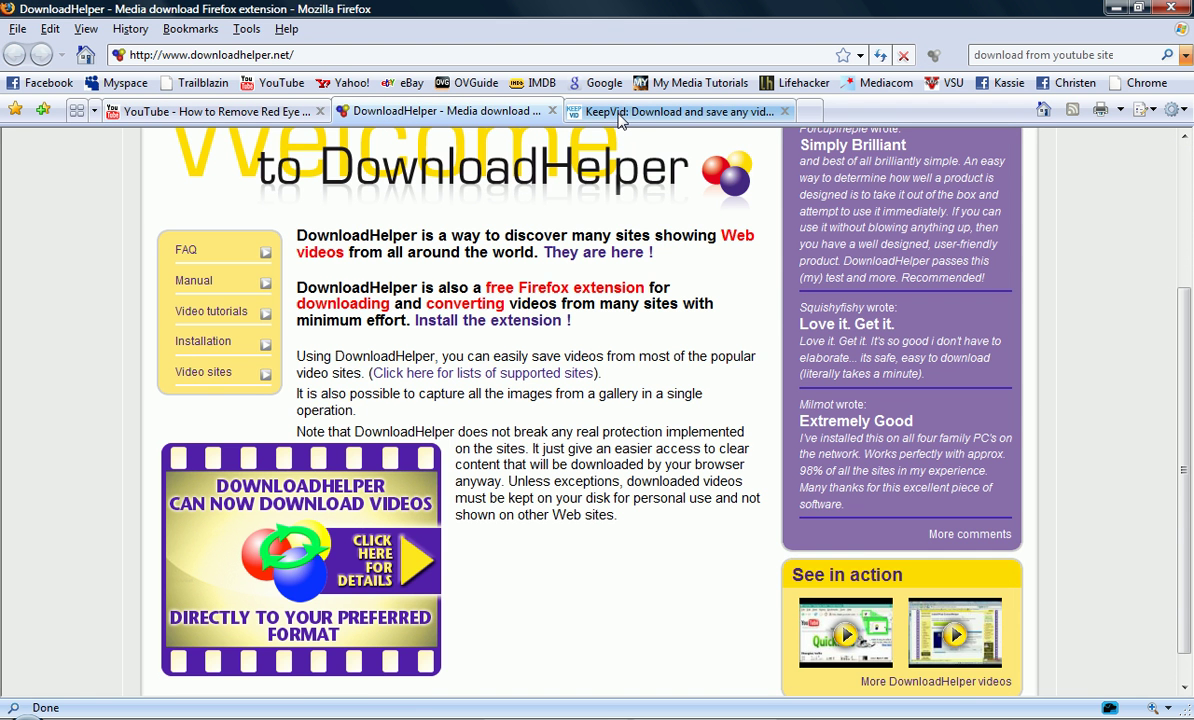
click(620, 113)
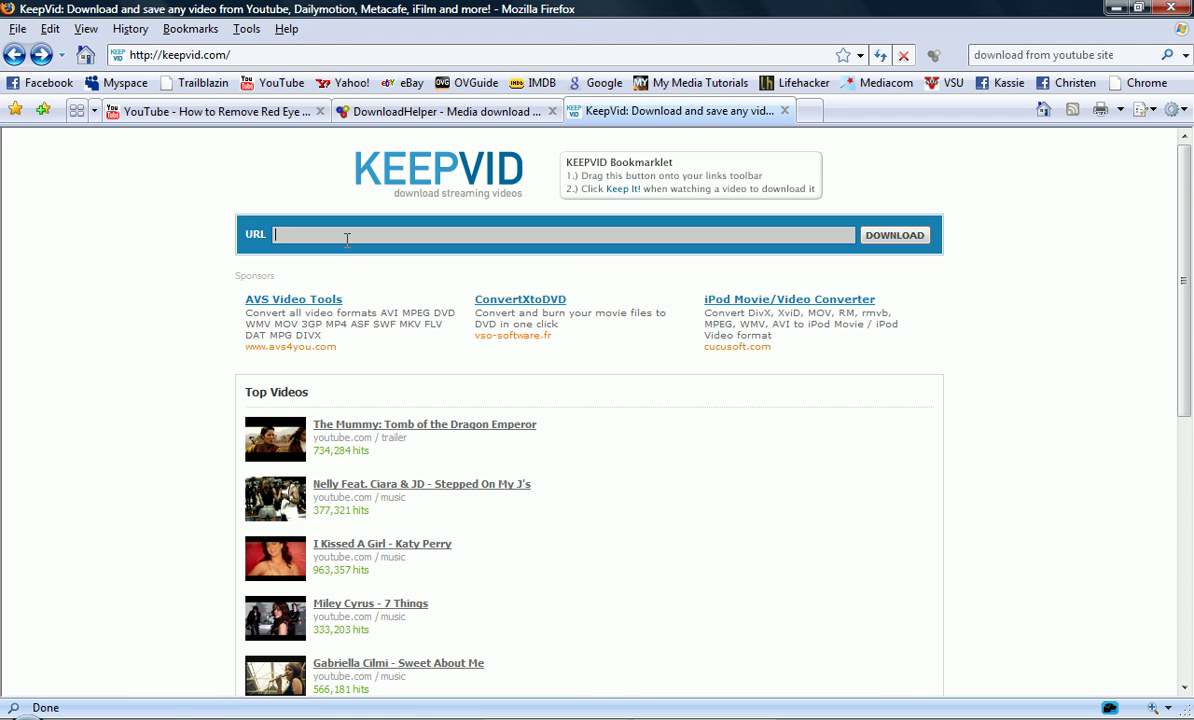
Copy the Red Eye video's YouTube address and paste it into KeepVid's URL field
click(206, 111)
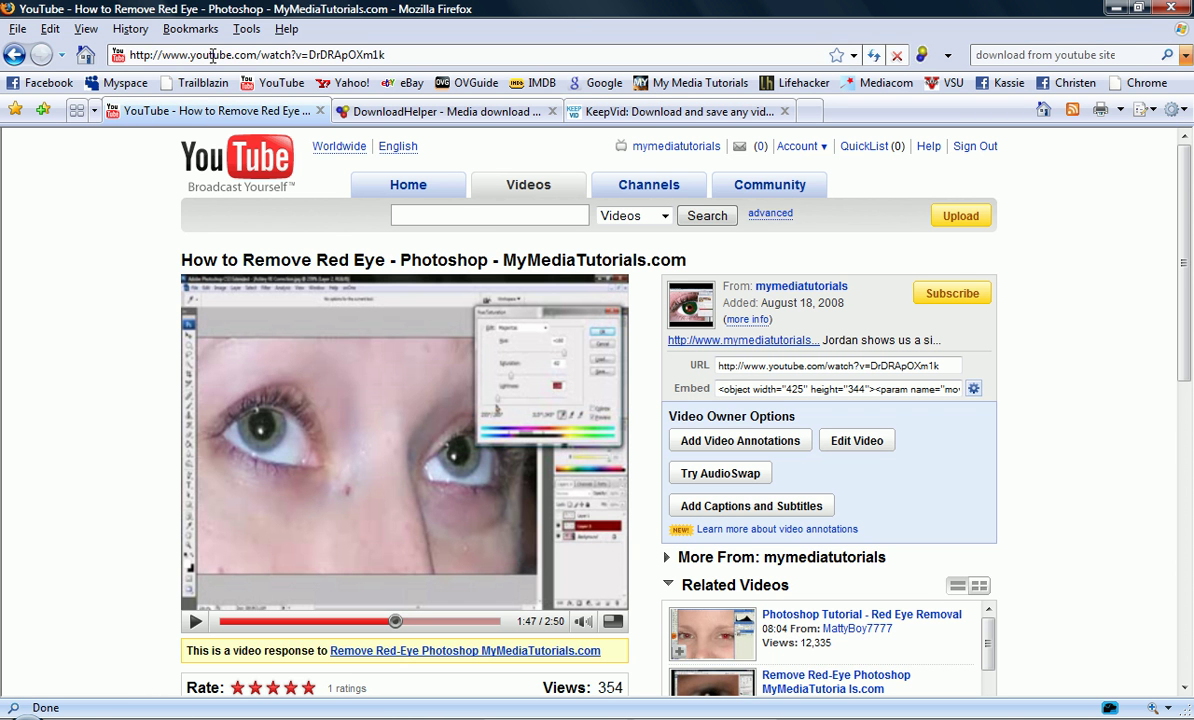
click(213, 56)
key(ctrl+c)
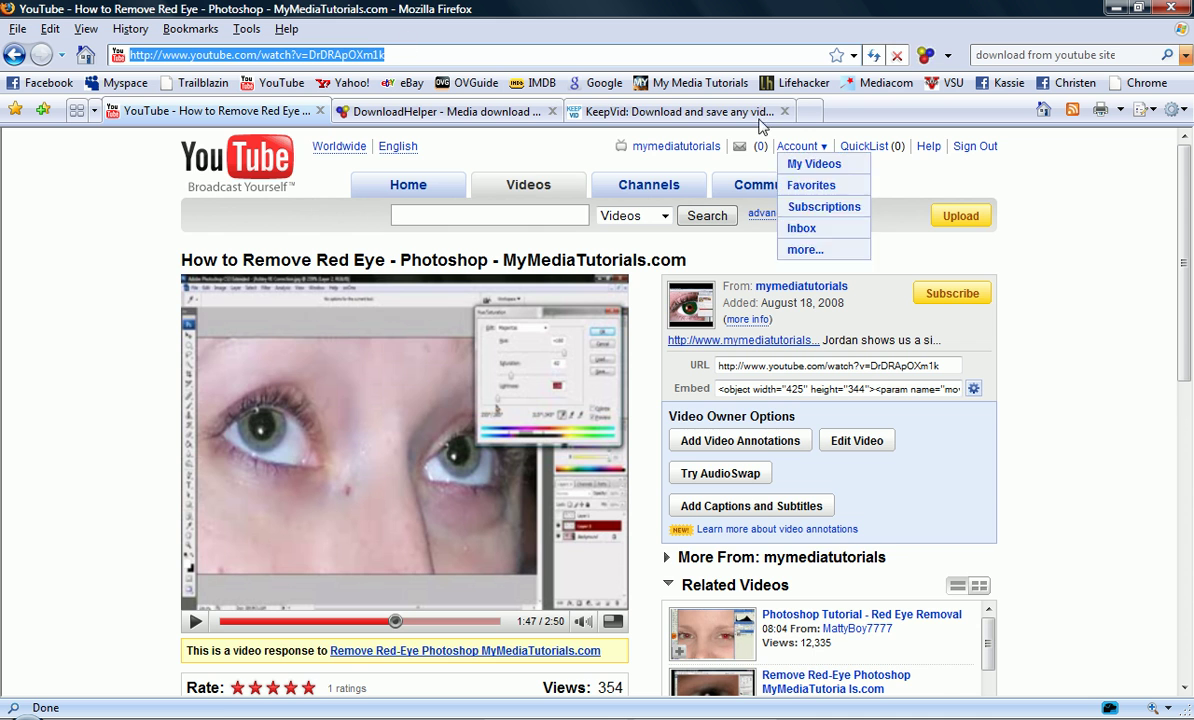
click(700, 114)
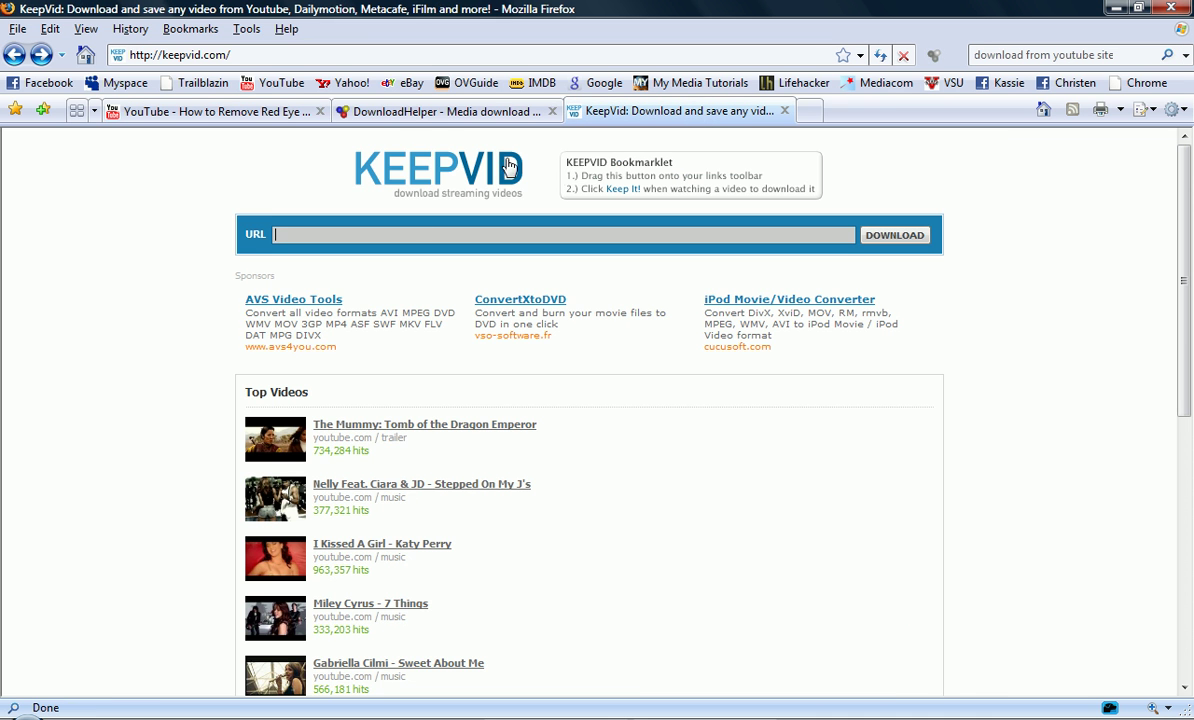
click(425, 237)
key(ctrl+v)
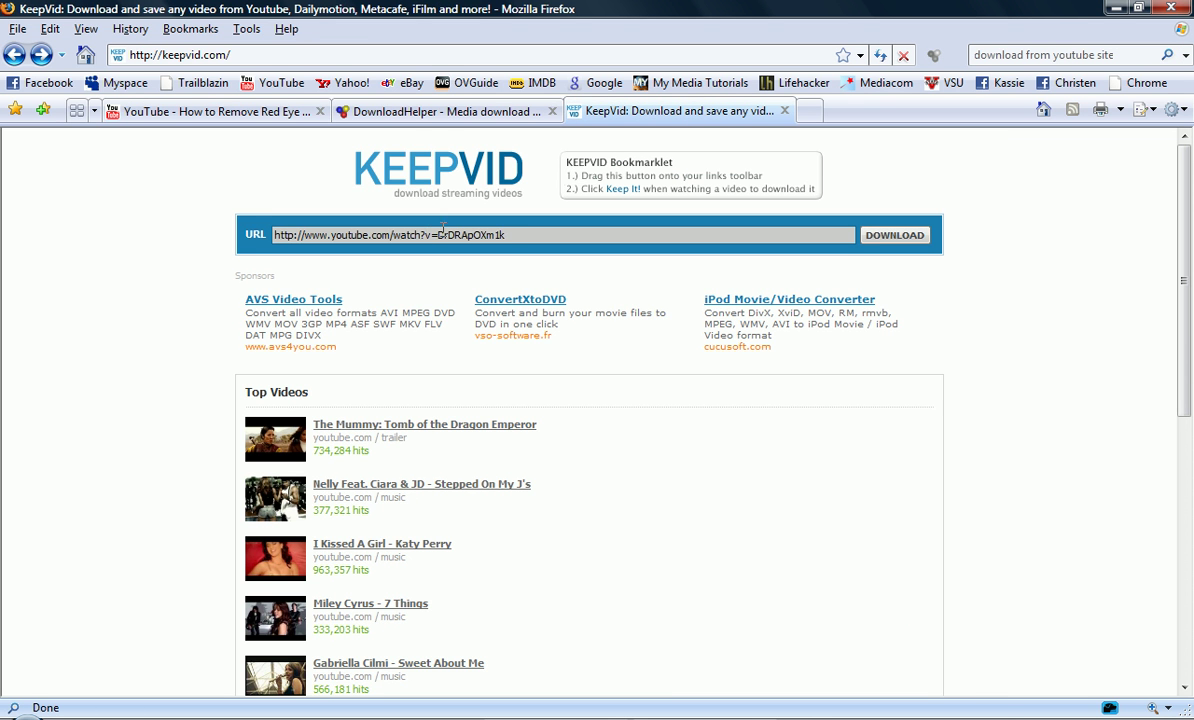
Fetch KeepVid's download links and highlight the video.mp4 High Quality and get_video.flv Low Quality entries
click(889, 236)
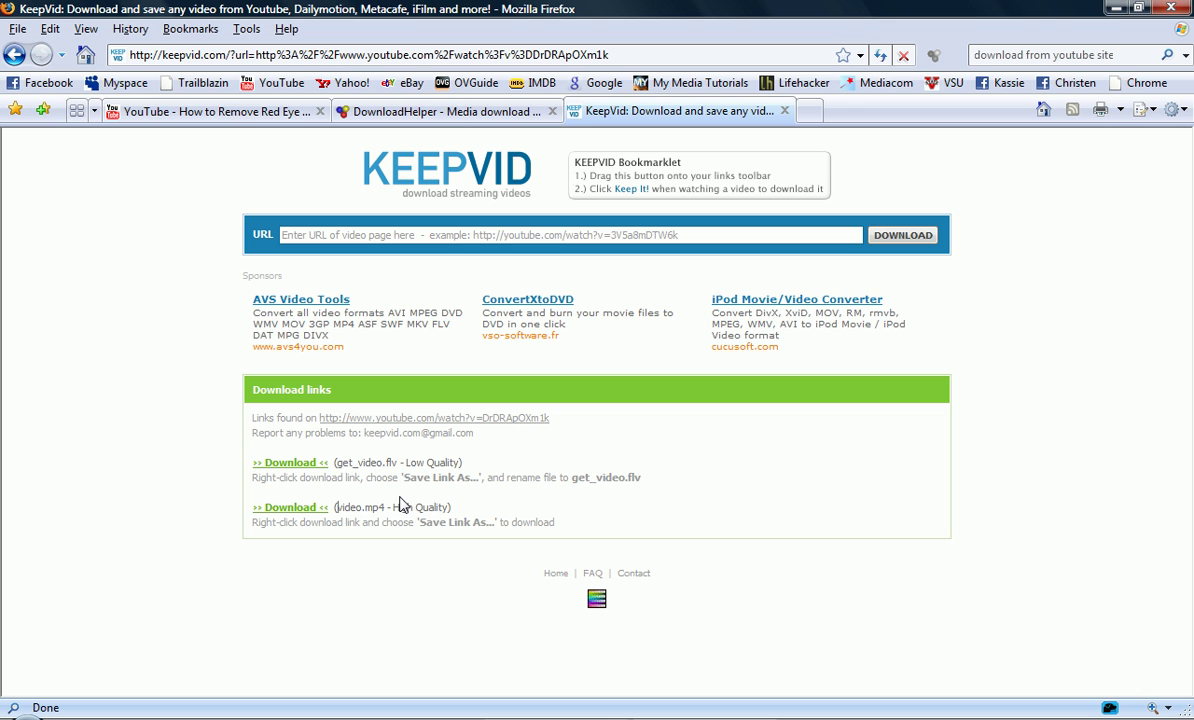
drag(393, 509, 356, 507)
click(445, 508)
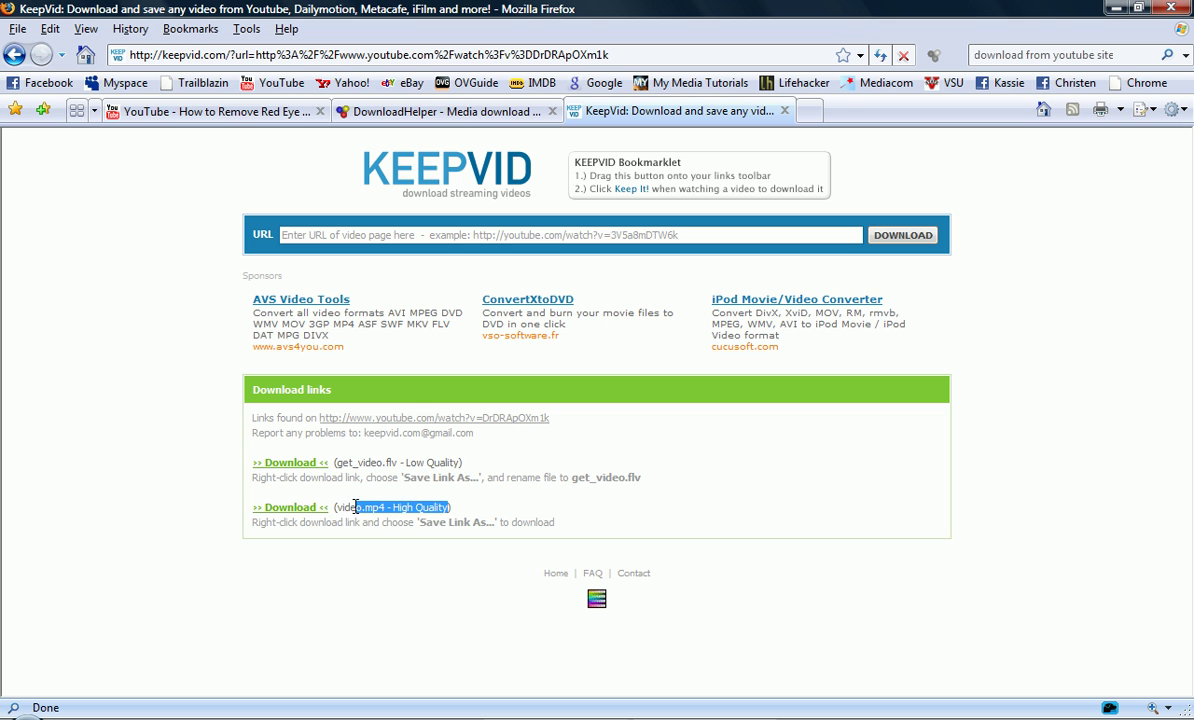
click(339, 508)
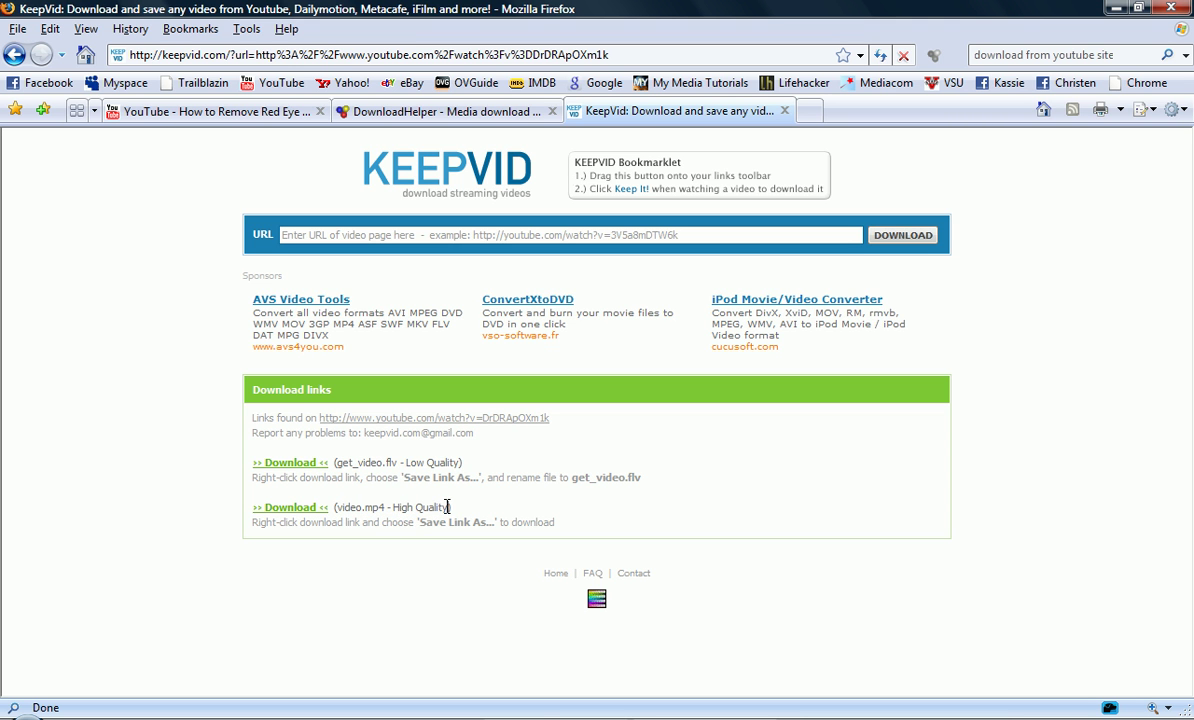
drag(447, 507, 339, 510)
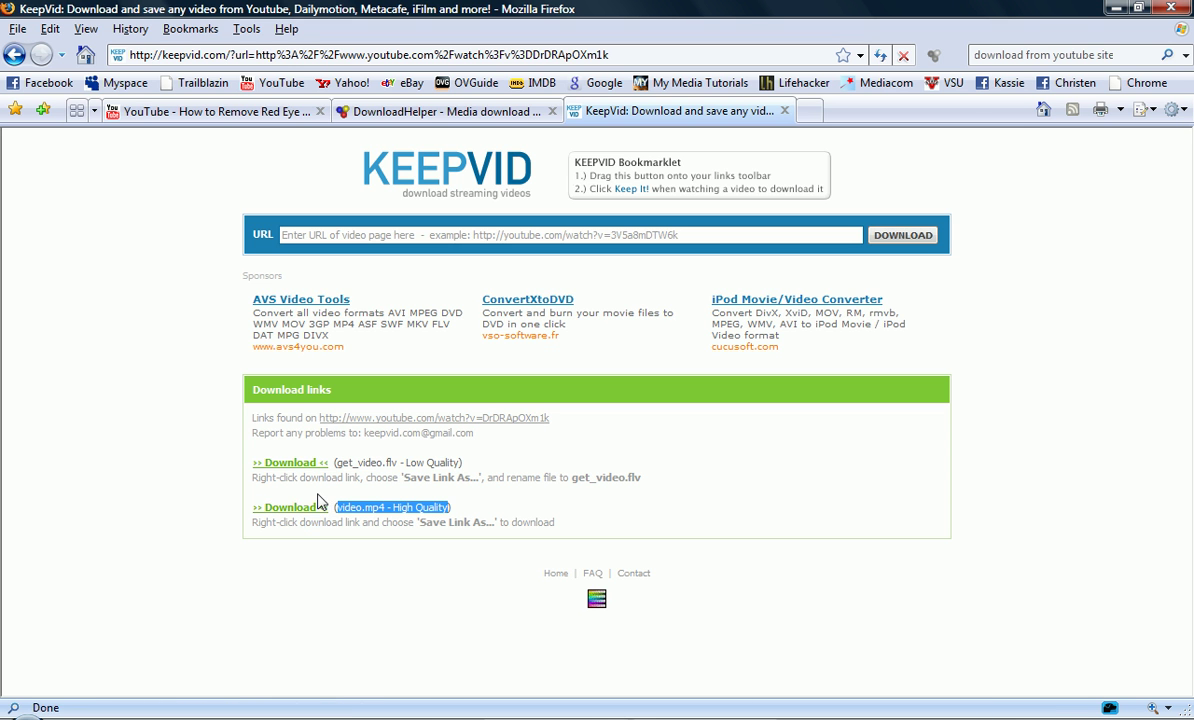
click(372, 508)
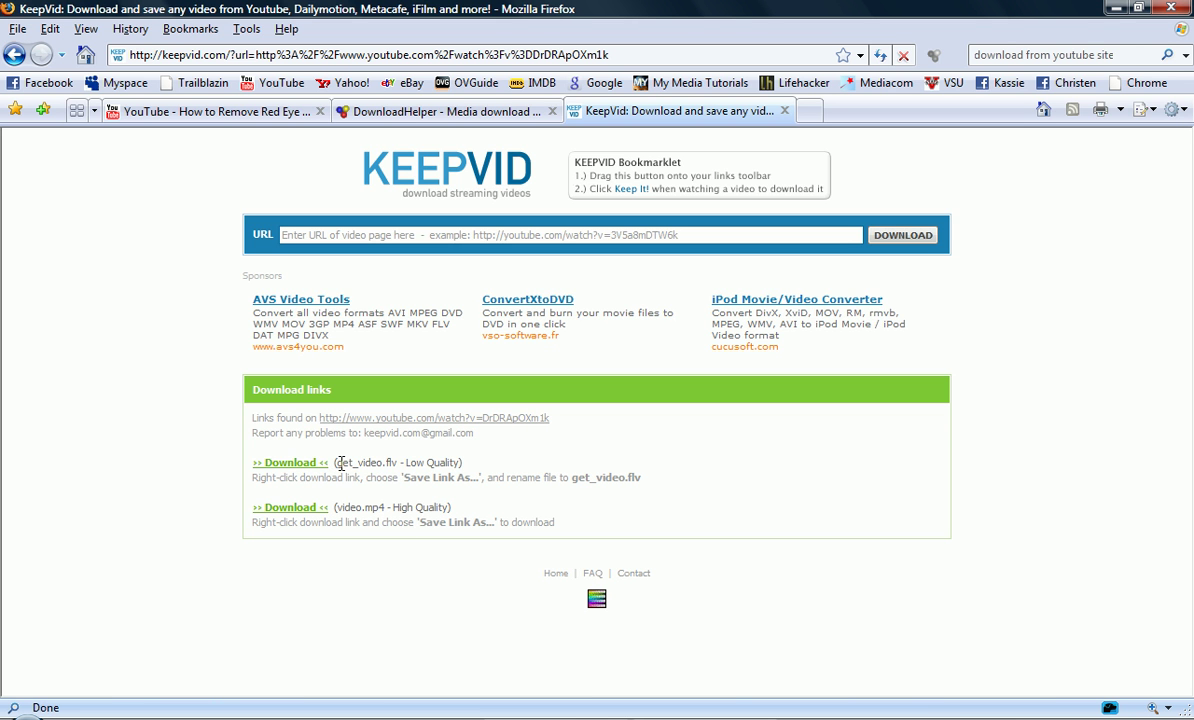
drag(337, 462, 461, 464)
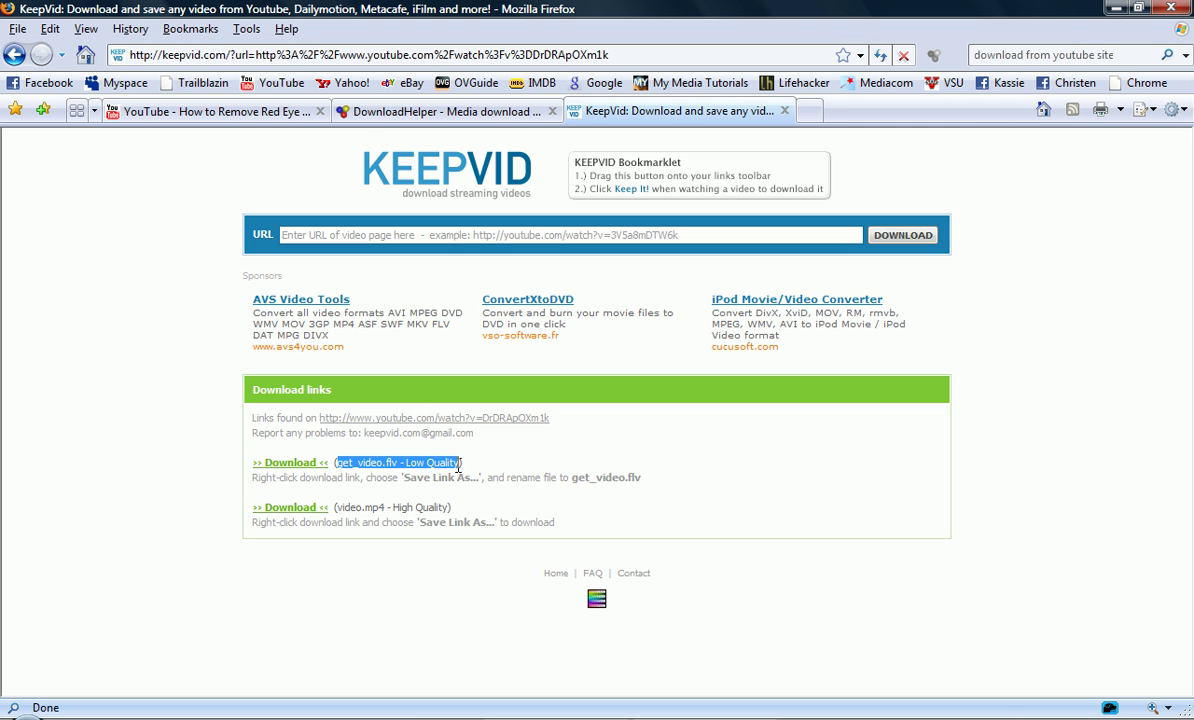
Scroll back to the top of the DownloadHelper page, then return to the YouTube Red Eye video
click(345, 113)
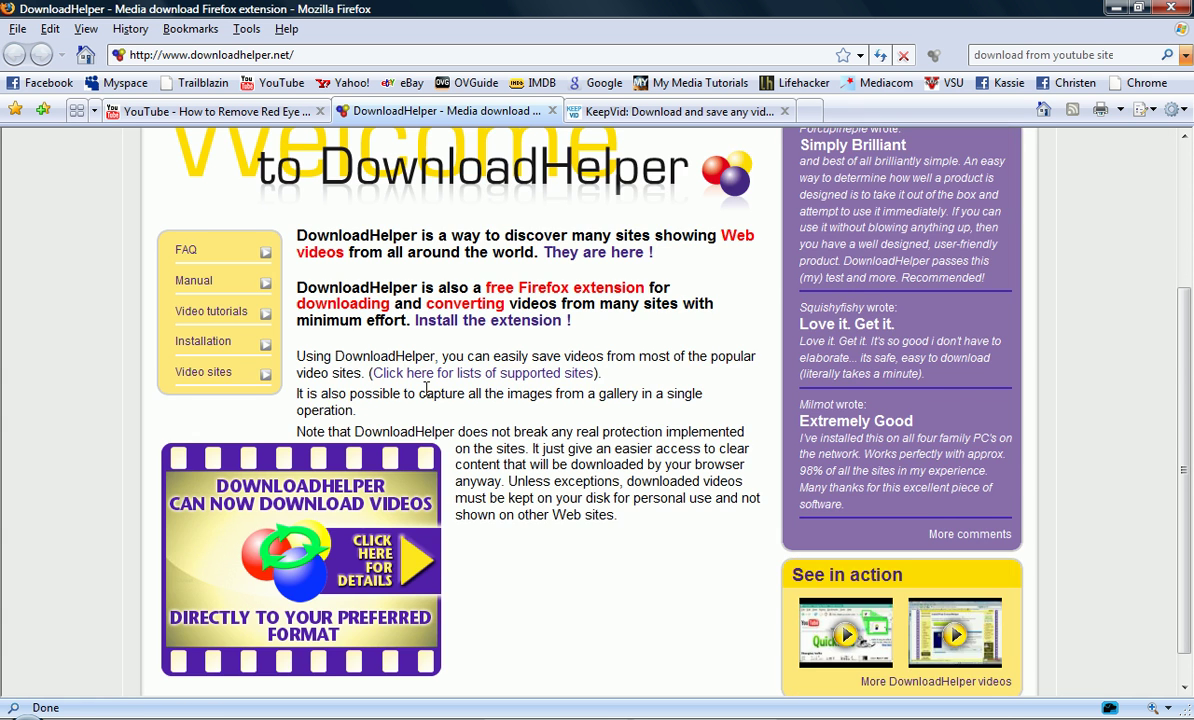
scroll(427, 388, up, 3)
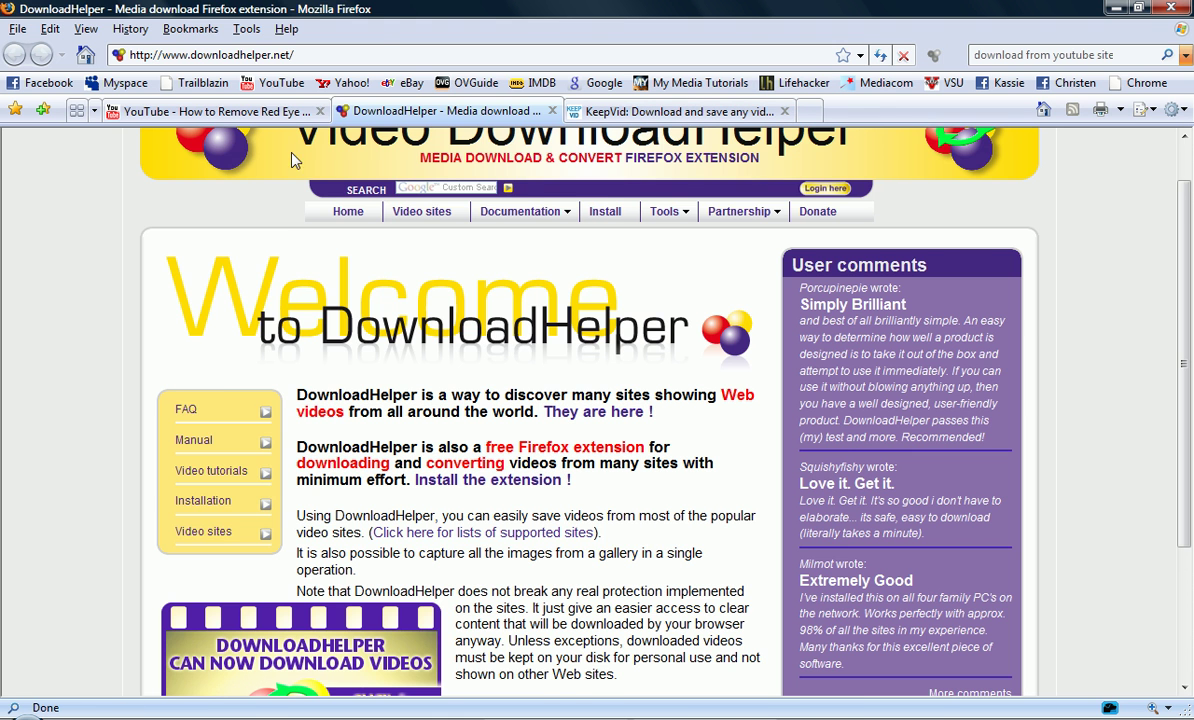
click(242, 110)
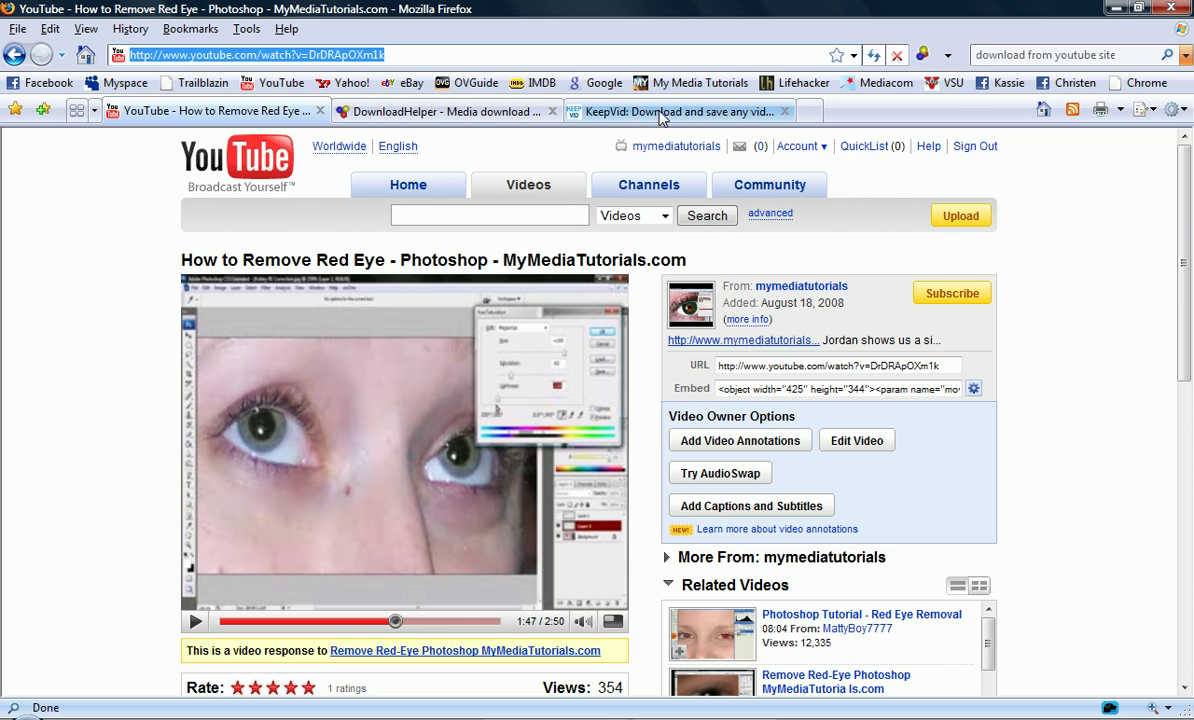
Return to KeepVid's Red Eye download links after a glance at YouTube, highlighting the Download links heading
click(615, 111)
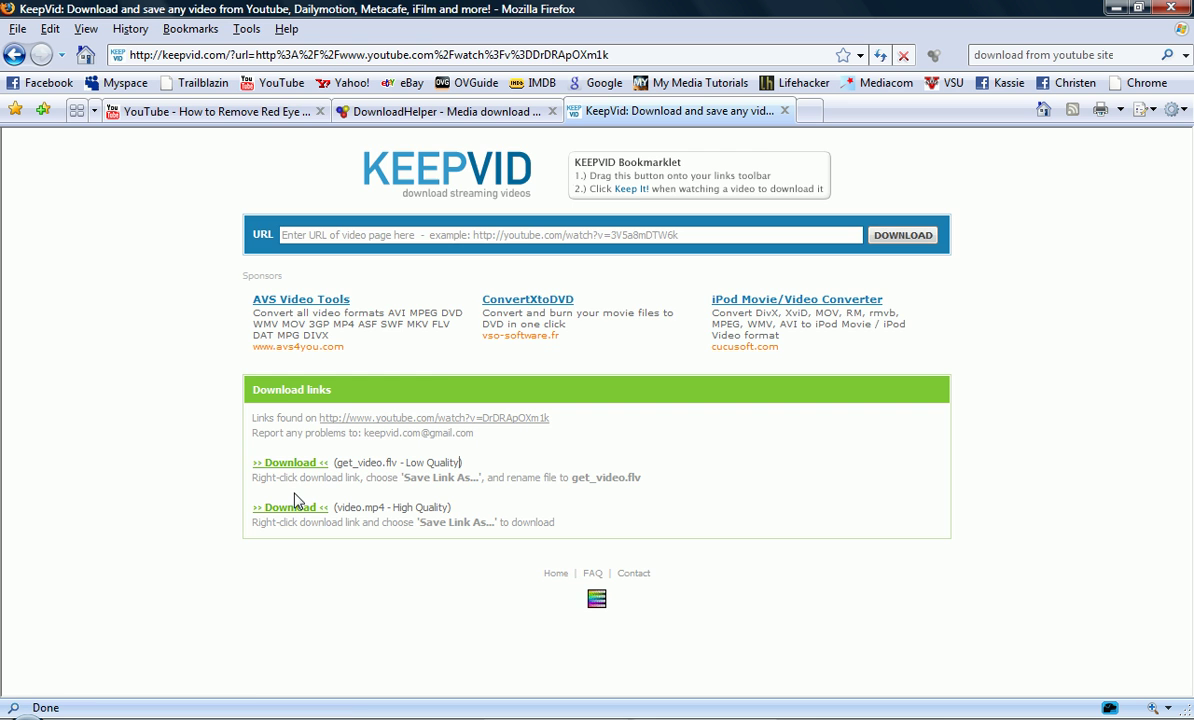
click(196, 113)
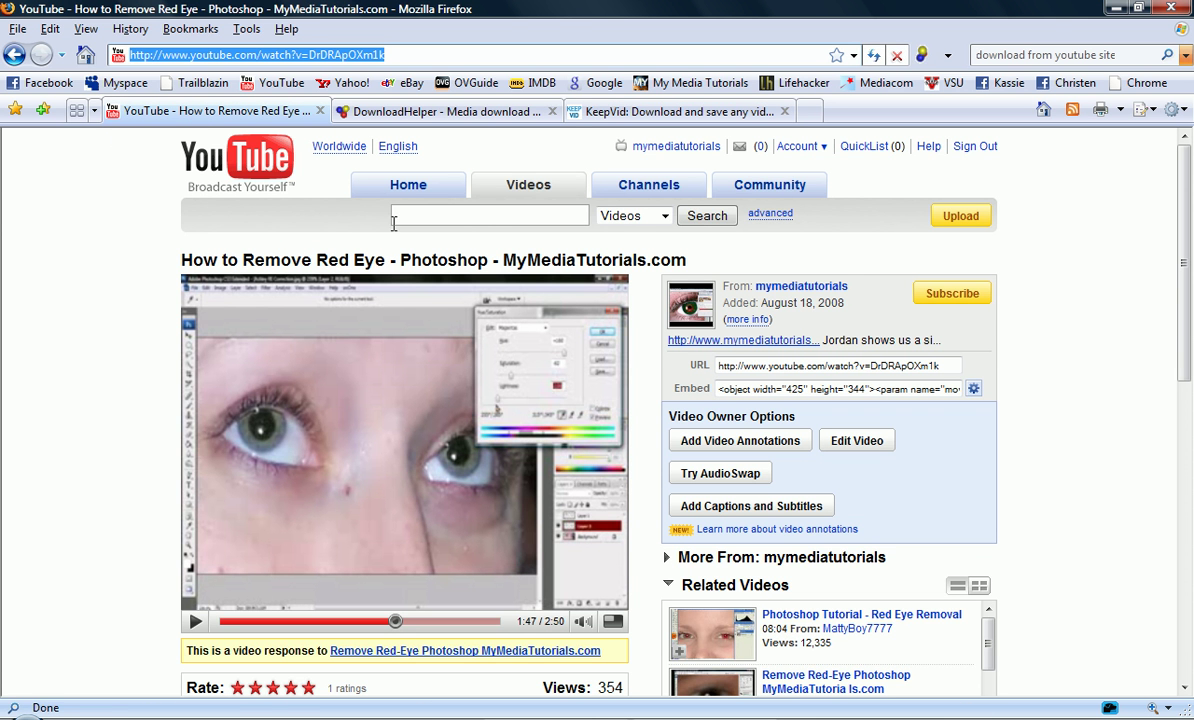
click(600, 112)
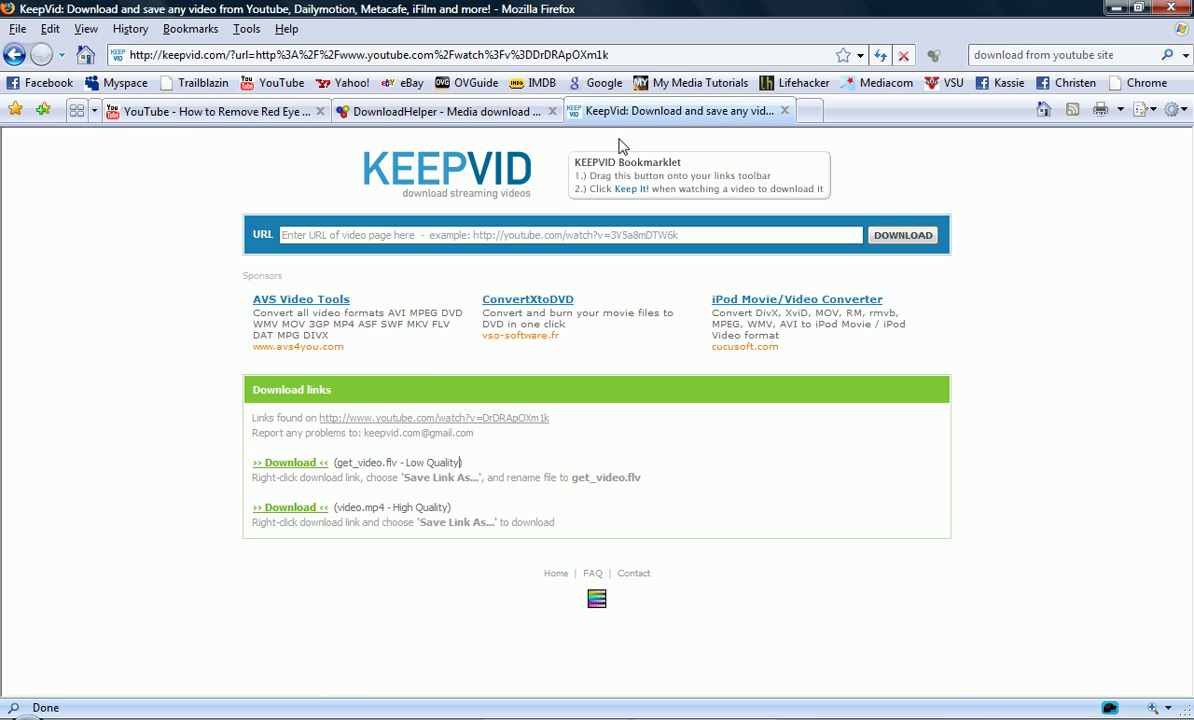
drag(328, 392, 263, 392)
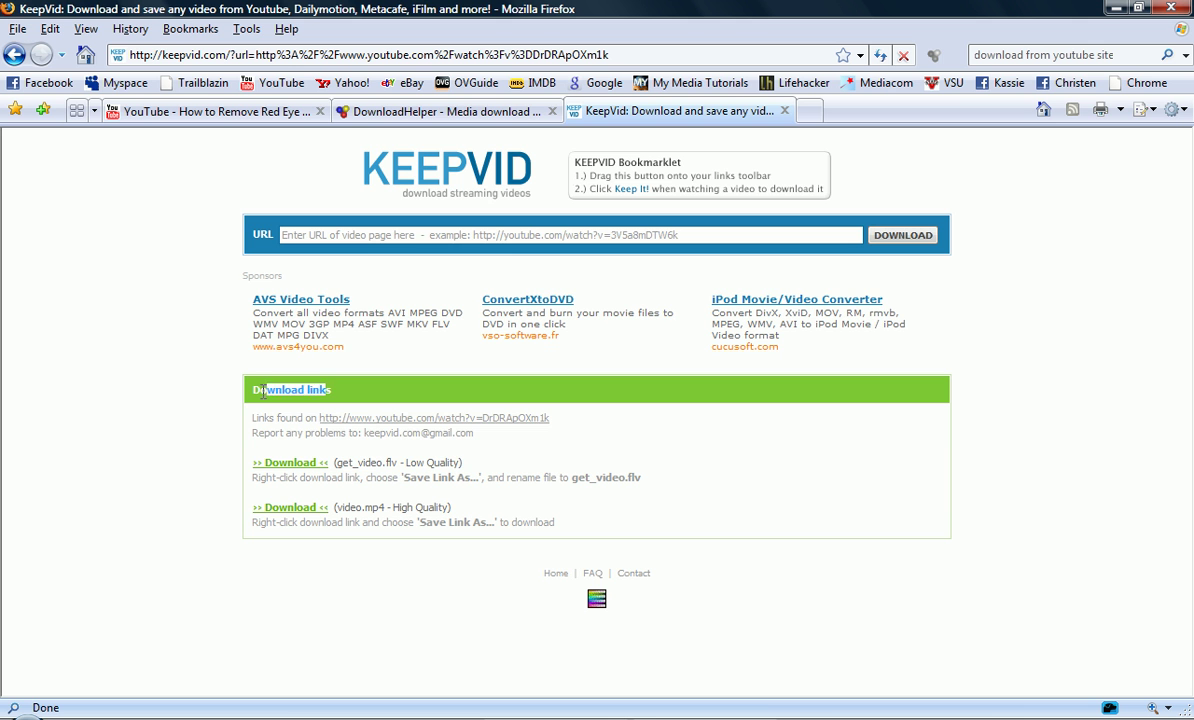
click(262, 392)
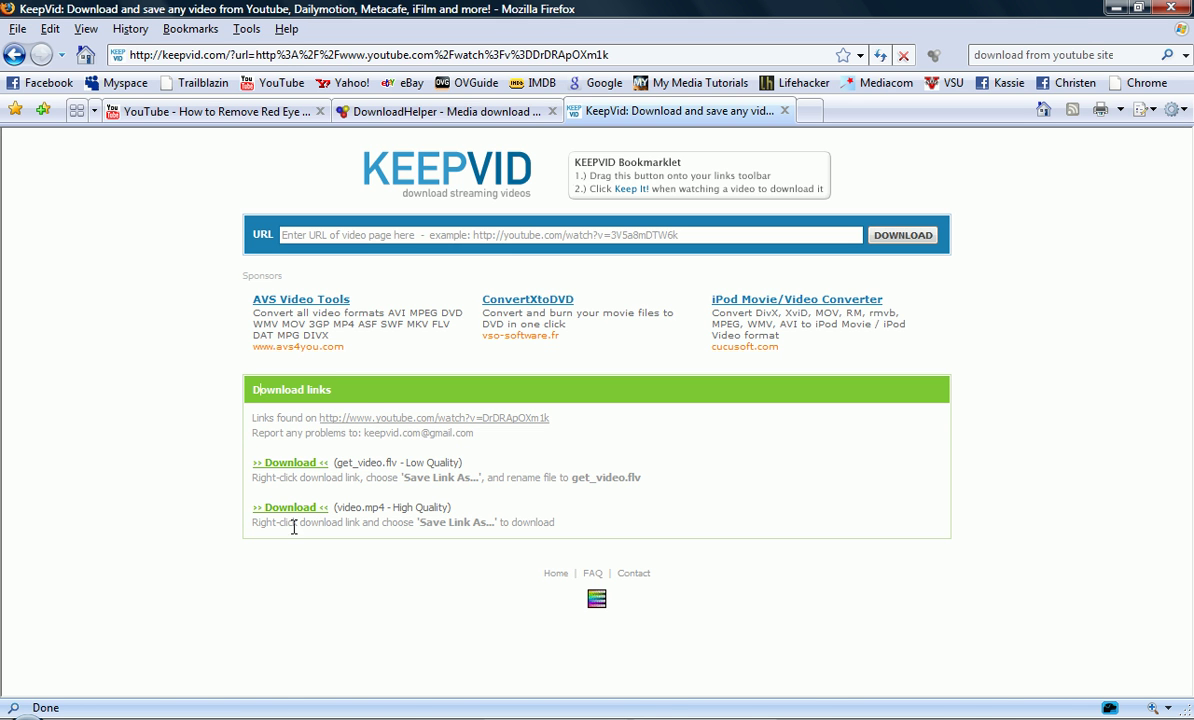